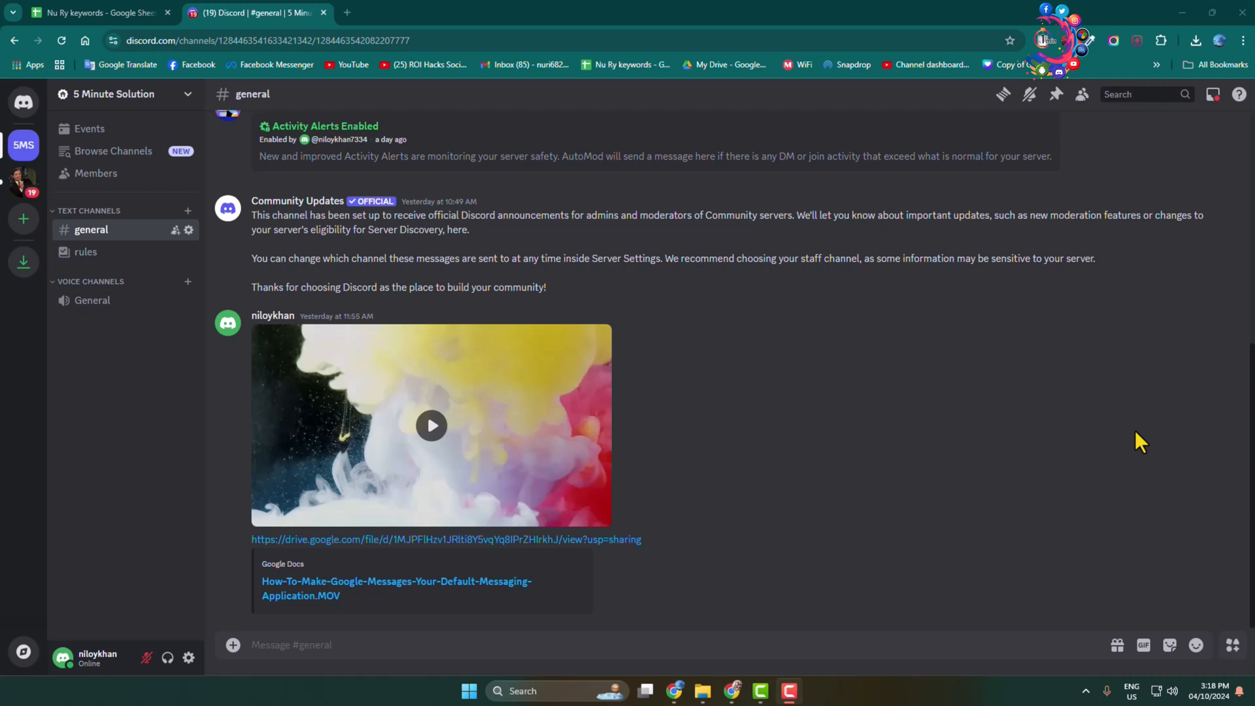
Step: Show the member list of 5 Minute Solution beside the general channel with Ctrl+U
key(ctrl+u)
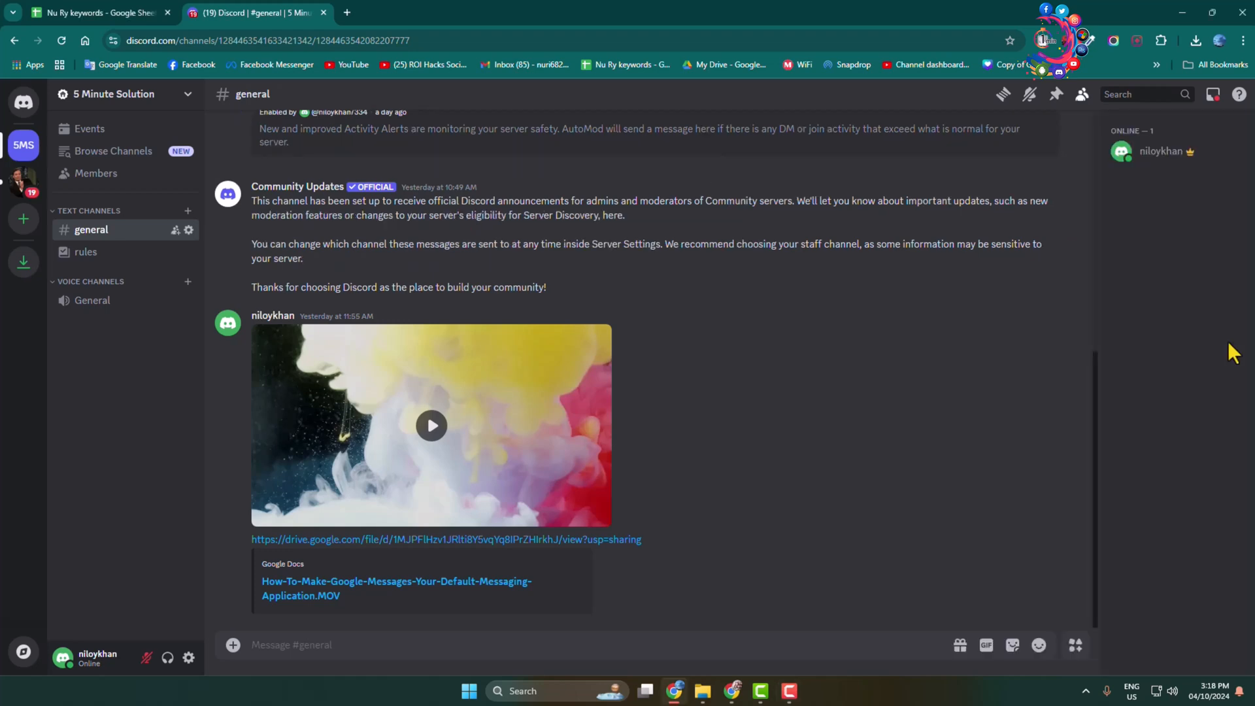
key(ctrl+u)
key(ctrl+u)
Step: Reach Server Settings for 5 Minute Solution from the server name menu
click(188, 96)
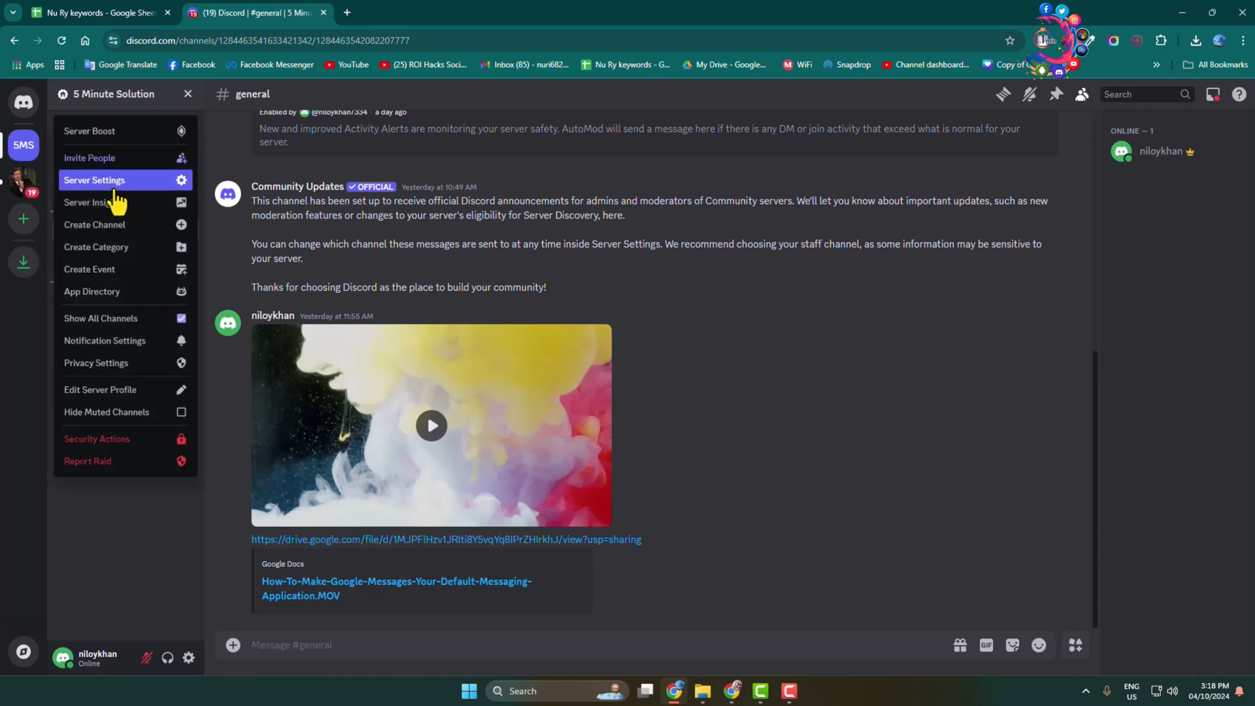
key(Escape)
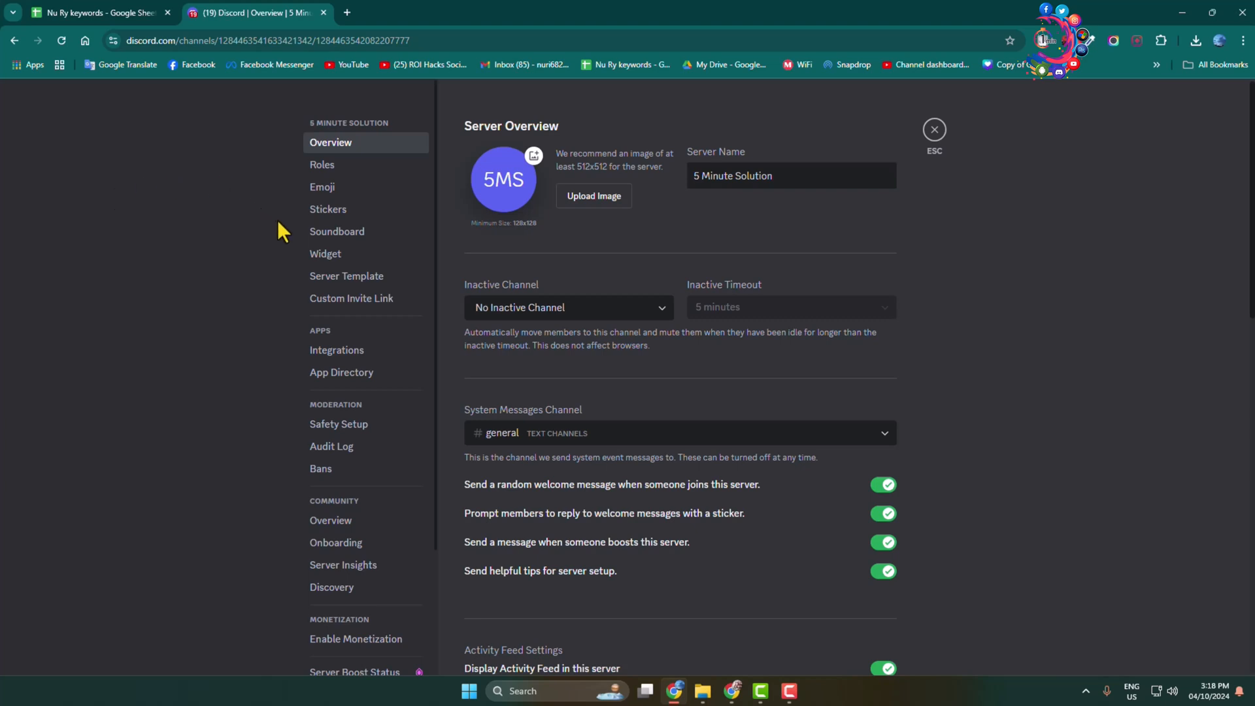
click(335, 169)
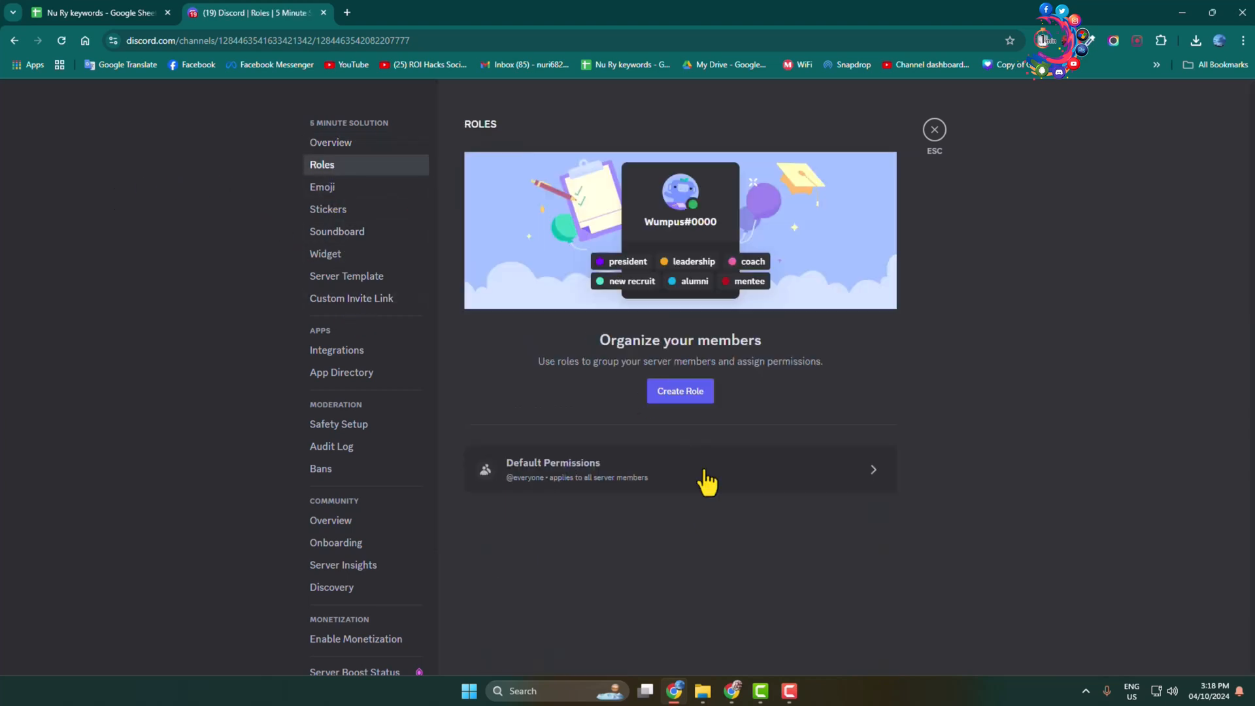
click(872, 484)
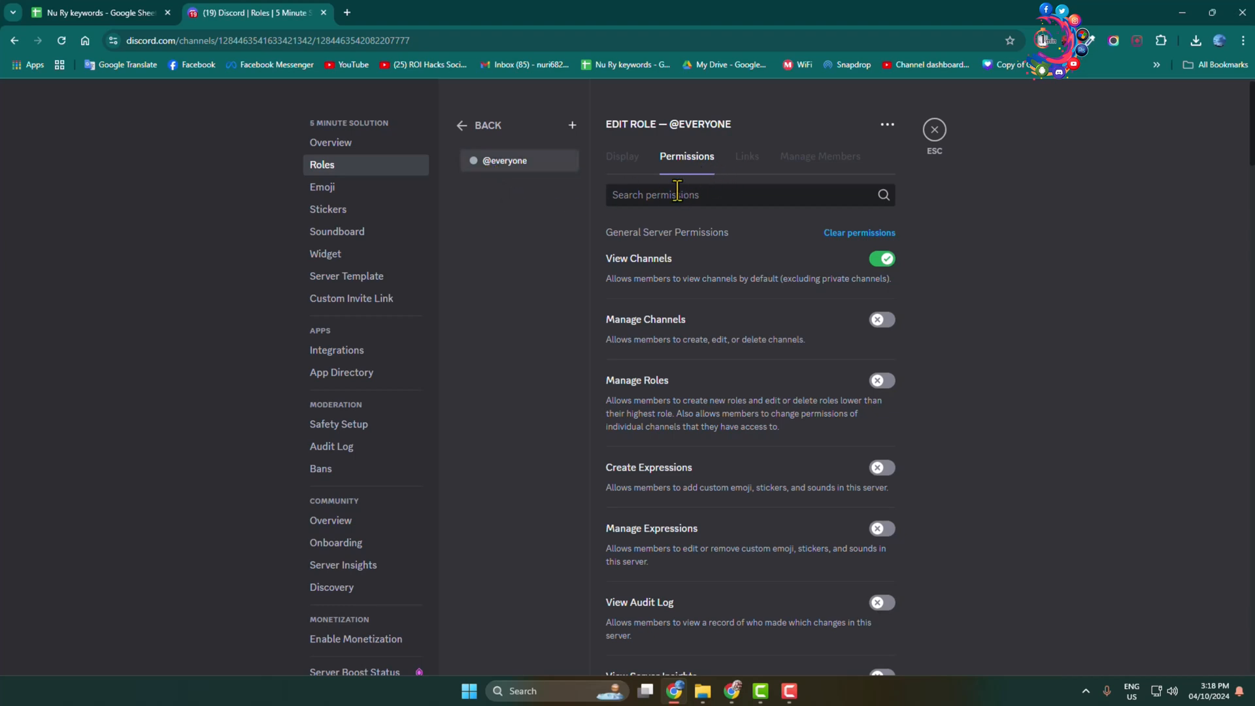
Step: Switch off View Channels, Create Invite, Change Nickname, Send Messages, thread, Embed Links, Attach Files and Send Voice Messages permissions
click(880, 263)
scroll(921, 356, down, 2)
scroll(895, 513, down, 3)
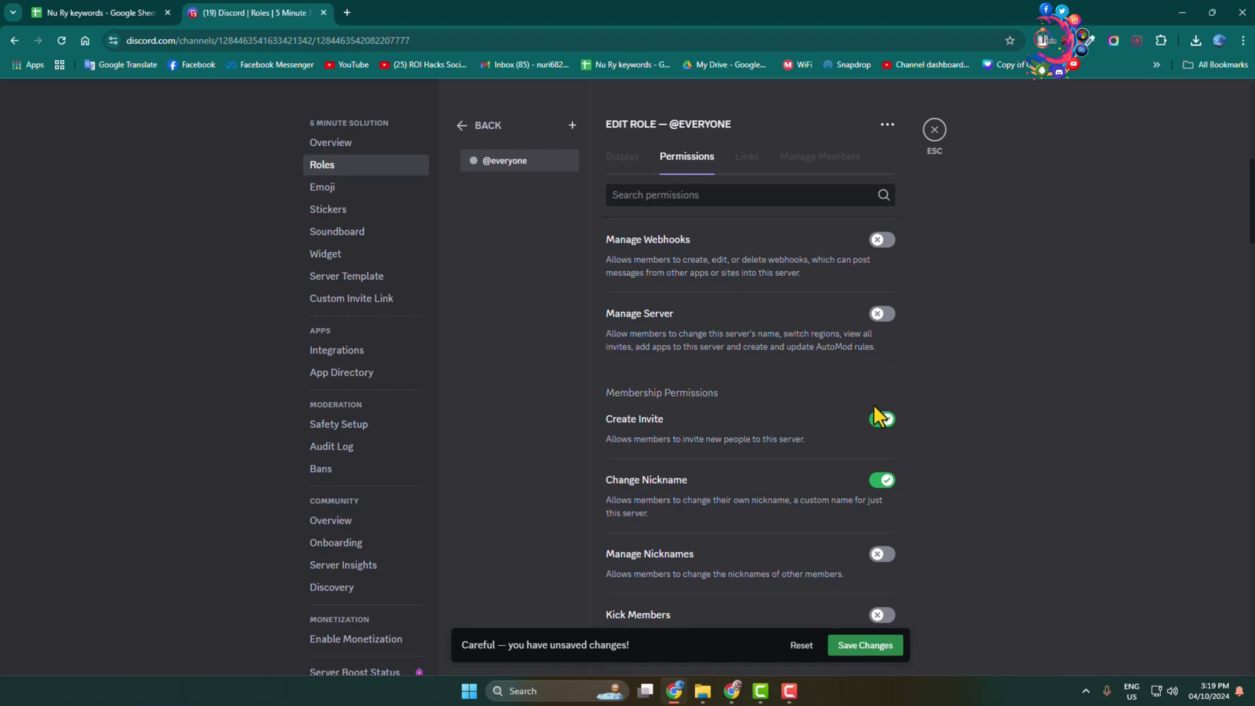
click(881, 418)
click(883, 480)
scroll(884, 409, down, 3)
scroll(882, 422, down, 1)
click(881, 425)
click(882, 545)
click(882, 485)
scroll(880, 480, down, 2)
click(881, 408)
click(883, 471)
click(881, 544)
scroll(875, 393, down, 3)
click(882, 429)
scroll(884, 461, down, 8)
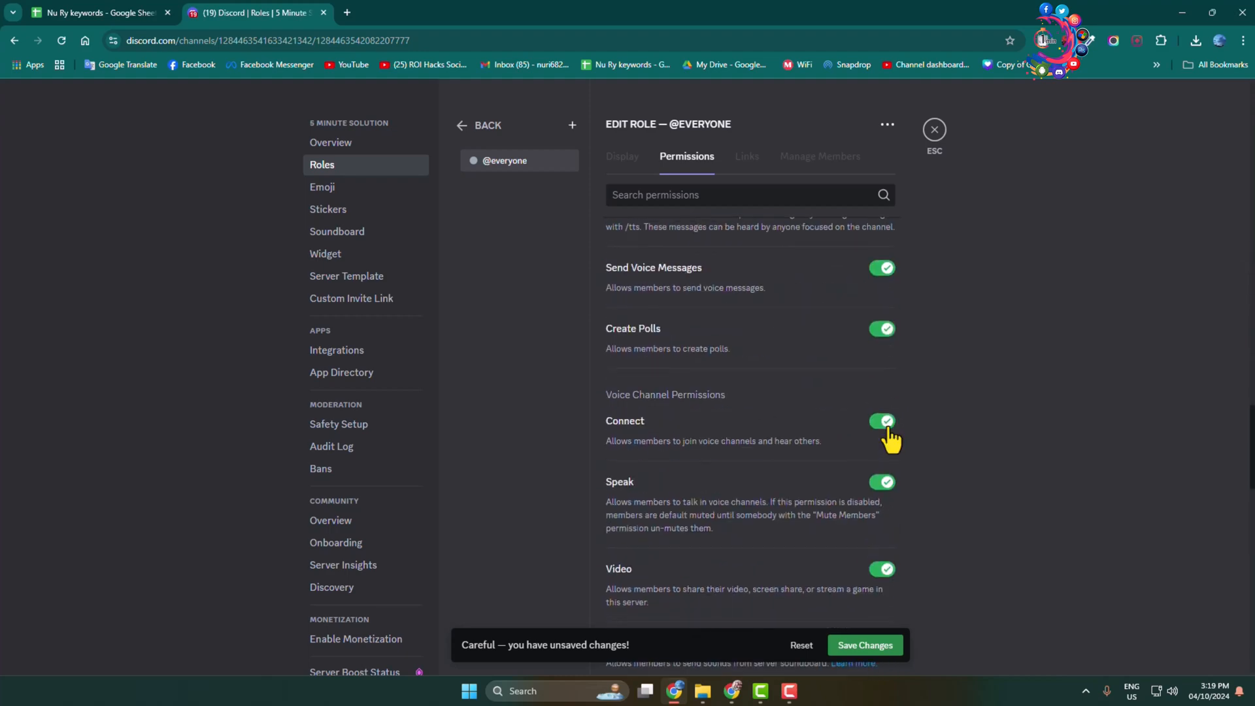
Step: Switch off Create Polls, Connect, Speak, Use External Apps, Set Voice Channel Status and Use Activities, then save the changes
click(881, 267)
click(881, 327)
click(882, 420)
click(882, 481)
scroll(882, 549, down, 10)
scroll(892, 490, up, 3)
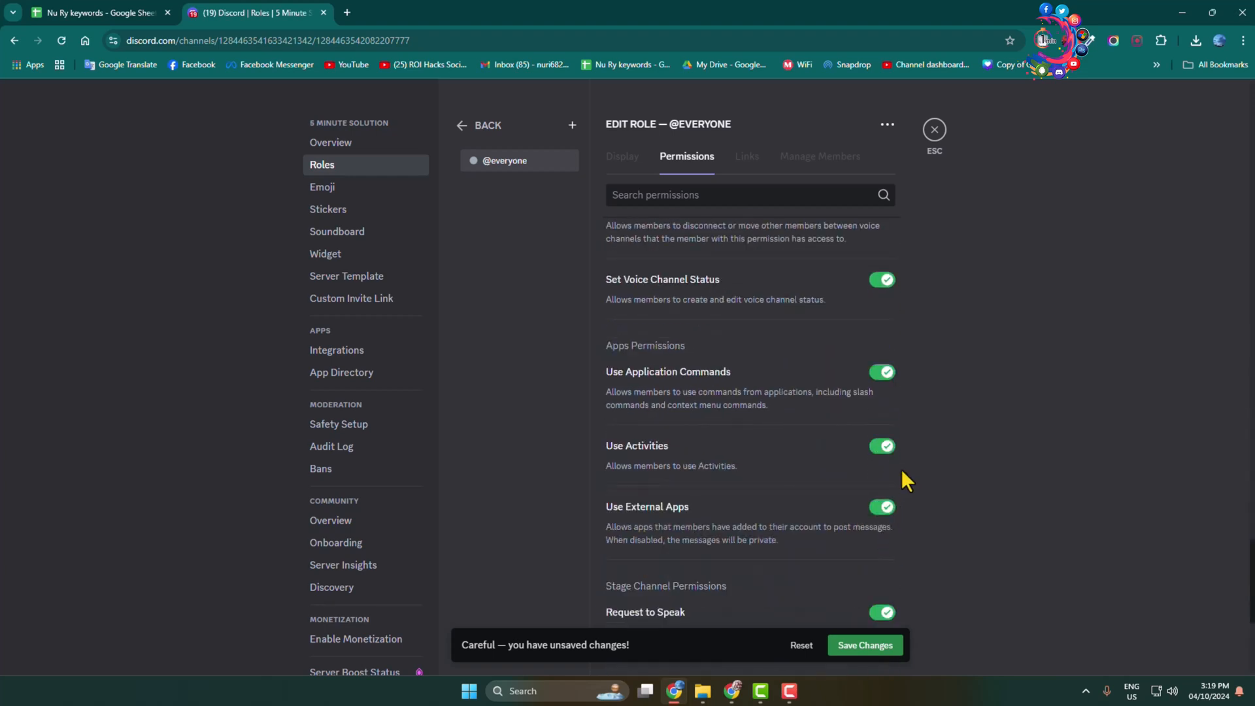
click(882, 507)
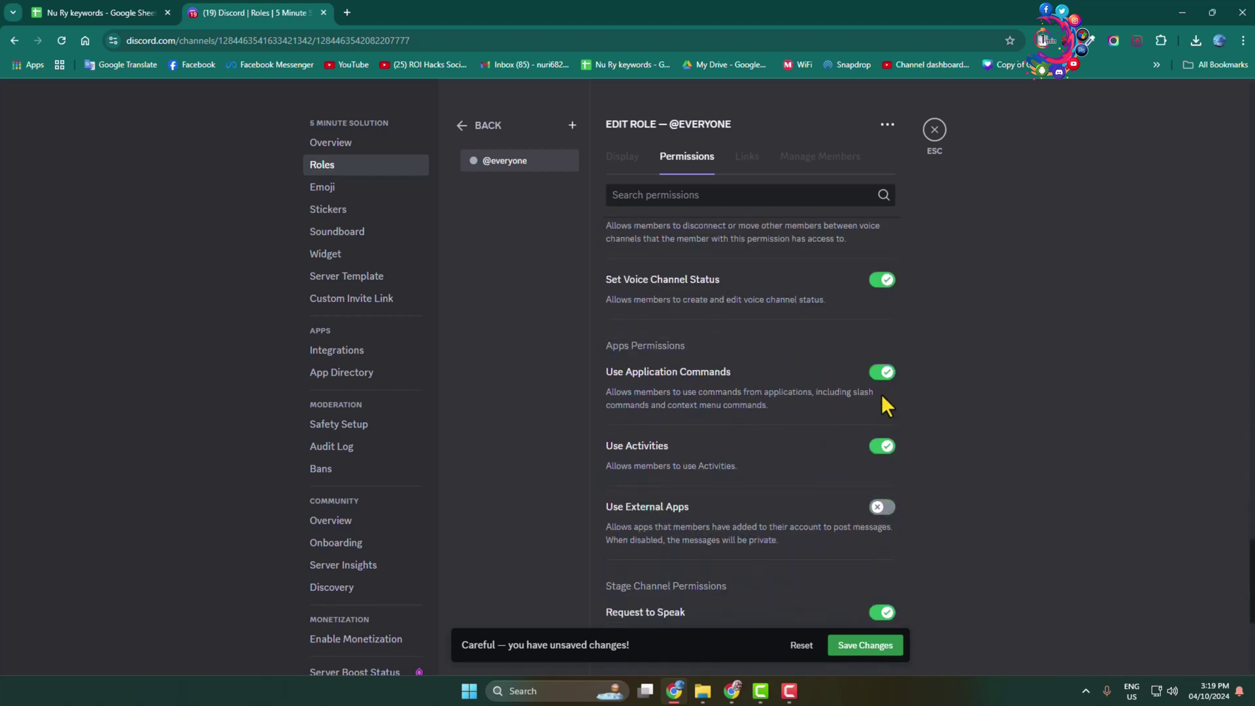
click(881, 281)
click(886, 448)
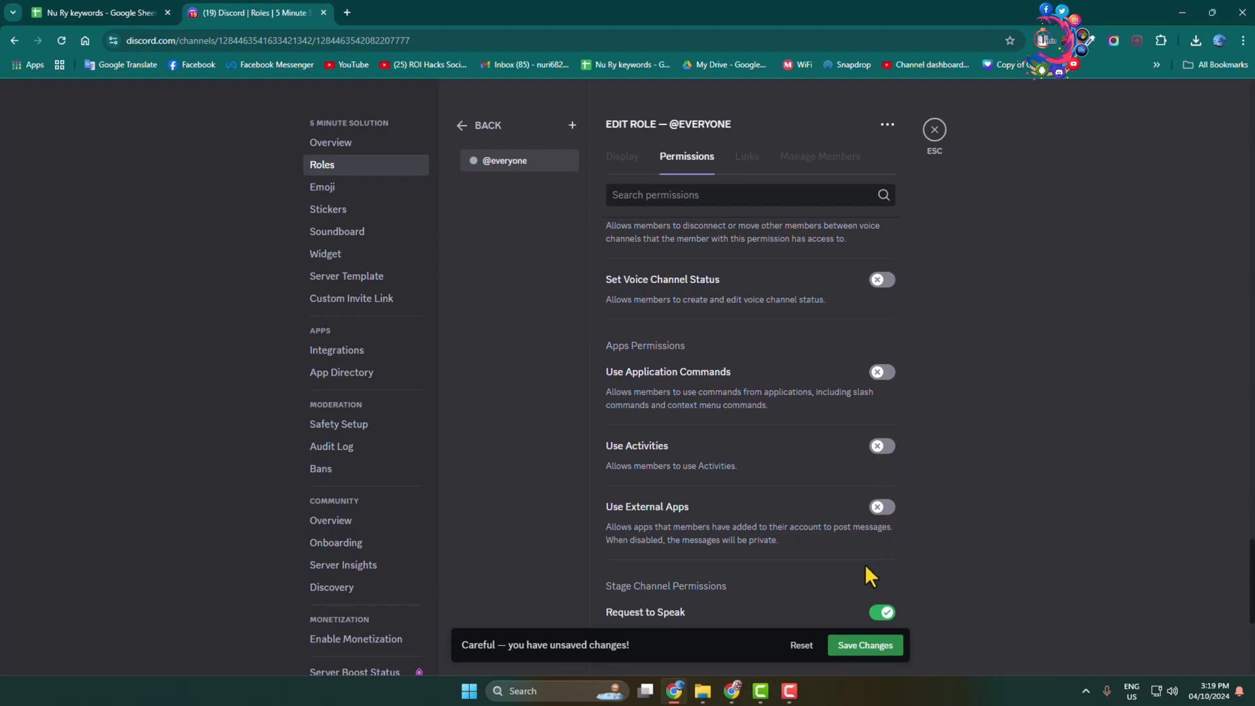
scroll(971, 323, up, 4)
scroll(950, 336, up, 6)
scroll(925, 372, up, 2)
click(866, 647)
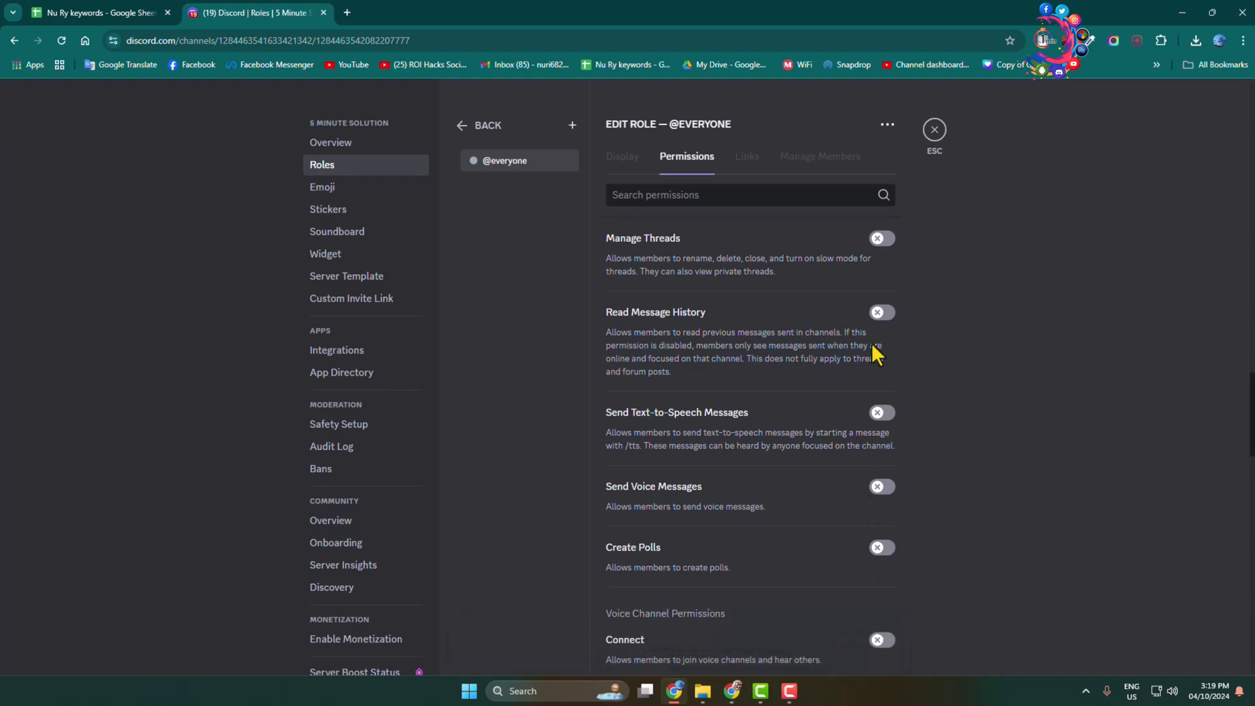